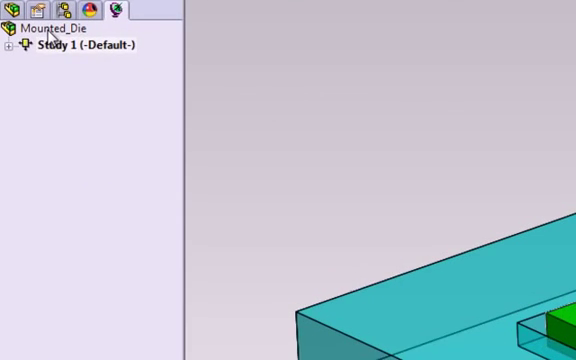
Step: Begin a new study from the Mounted_Die context menu and rename the default Study 2 to Packaging
right_click(75, 33)
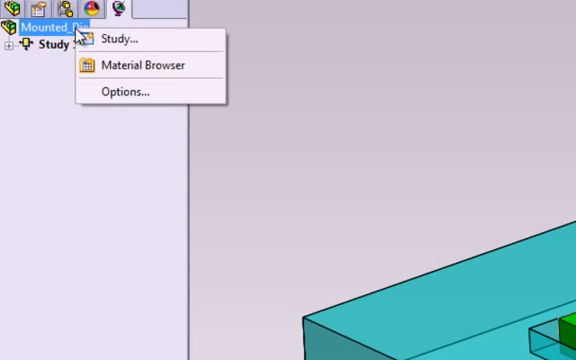
left_click(121, 31)
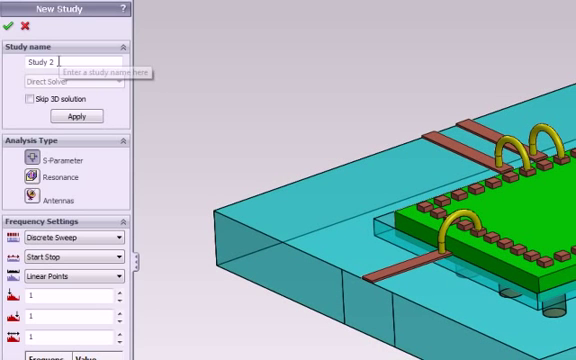
left_click_drag(57, 62, 28, 62)
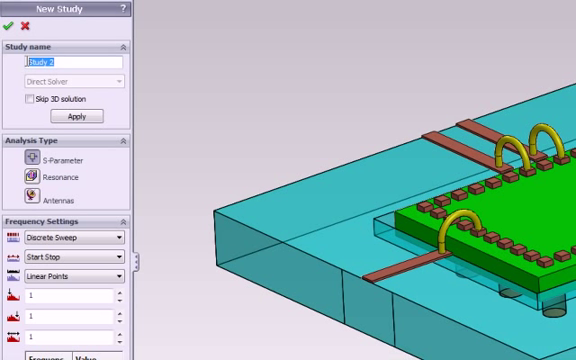
type("Pa")
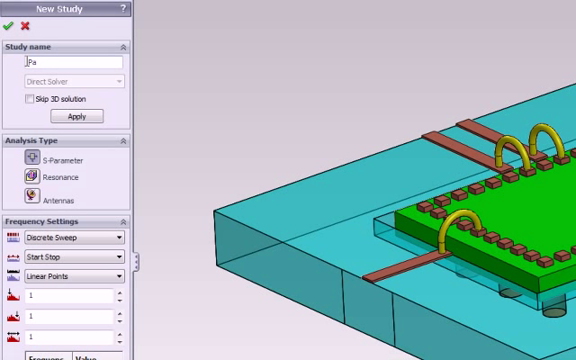
type("ckag")
type("ing")
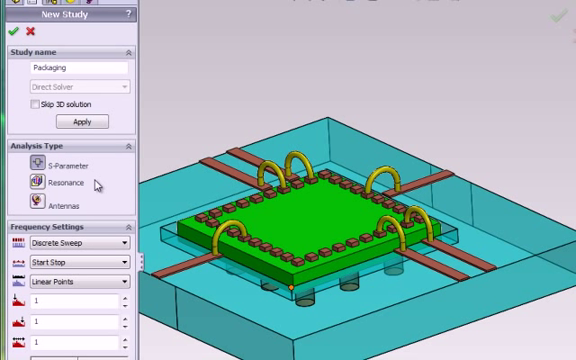
Step: Choose S-Parameter analysis with Discrete Sweep, Start Stop range and Linear Points, keeping defaults
left_click(37, 166)
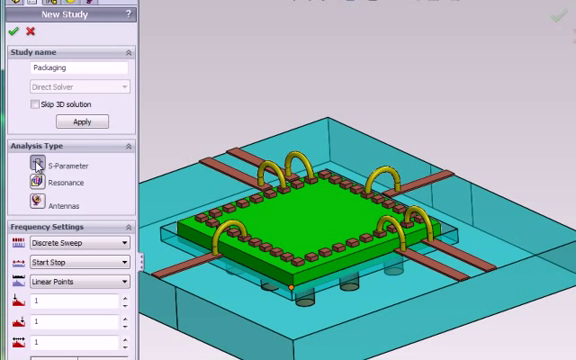
left_click(103, 251)
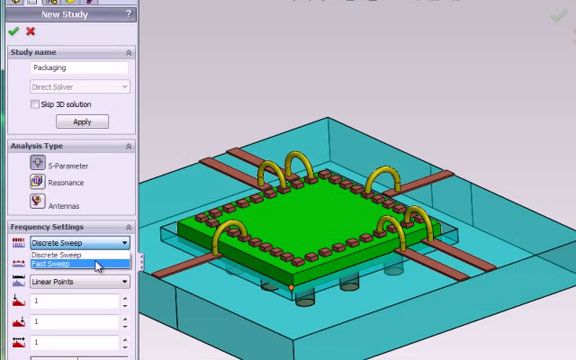
left_click(98, 256)
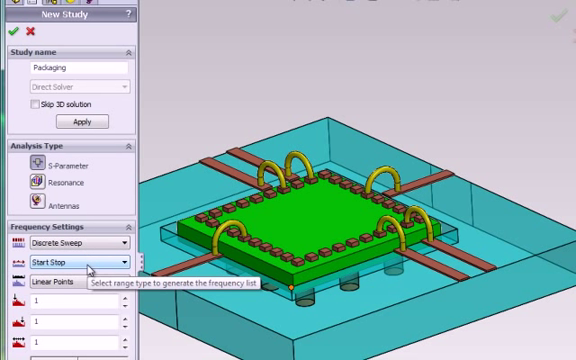
left_click(89, 266)
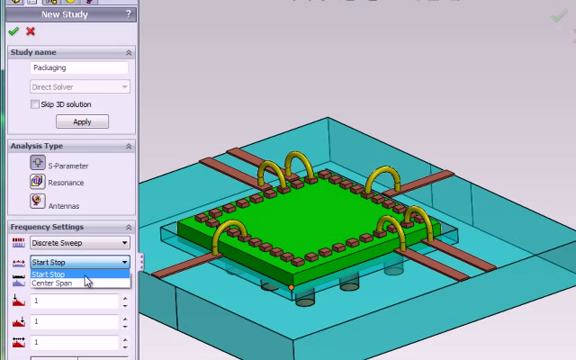
left_click(80, 274)
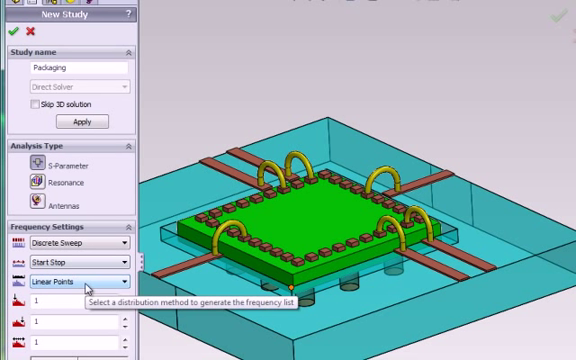
left_click(87, 284)
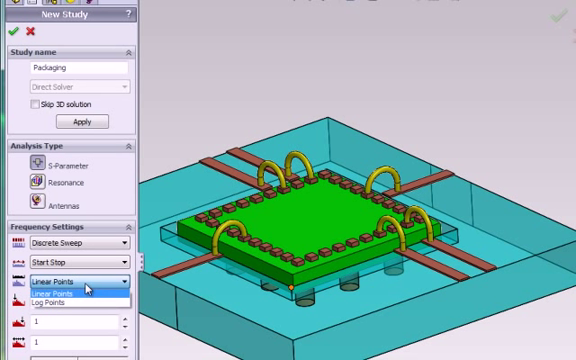
left_click(88, 290)
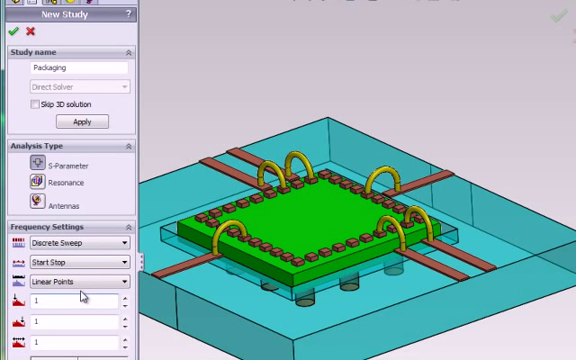
Step: Enter sweep values 0.00075, 0.015 and 20 points, then confirm to add Packaging to the tree
double_click(30, 303)
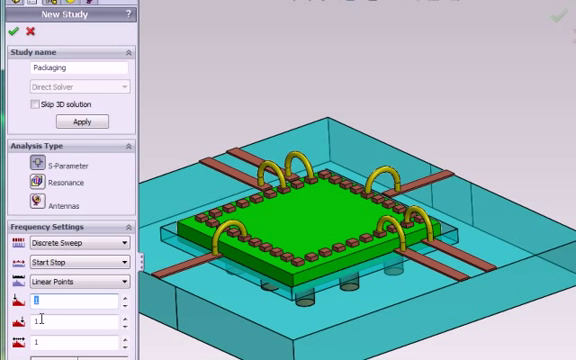
double_click(31, 321)
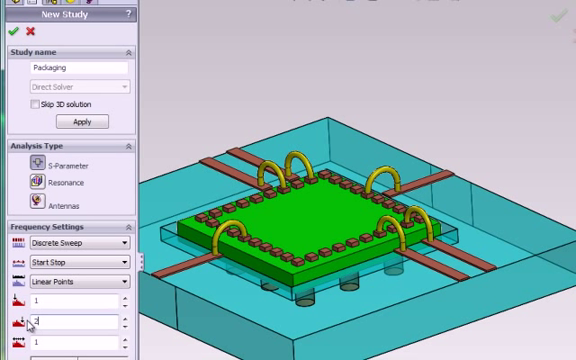
type("20")
double_click(31, 341)
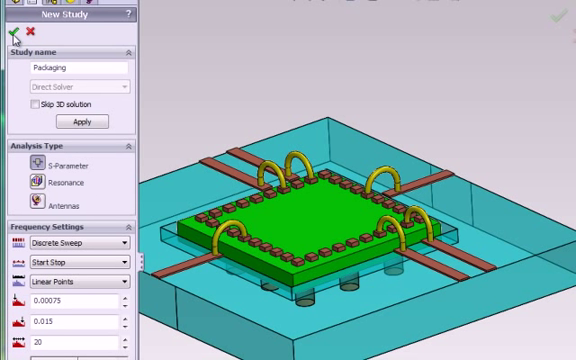
left_click(13, 33)
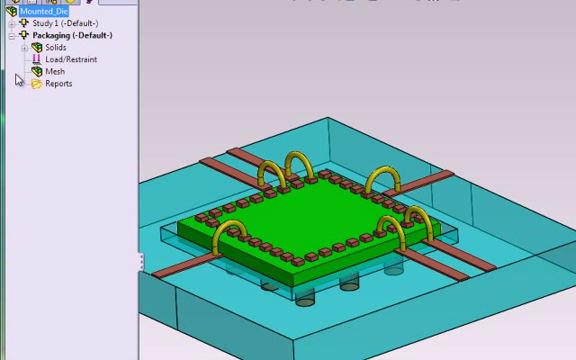
left_click(45, 48)
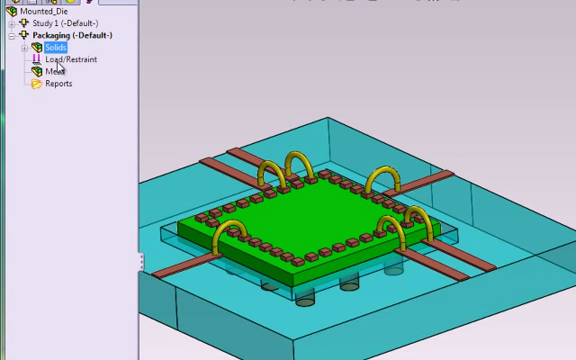
left_click(62, 60)
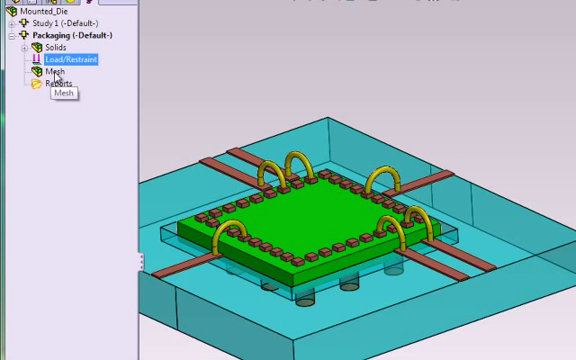
left_click(54, 73)
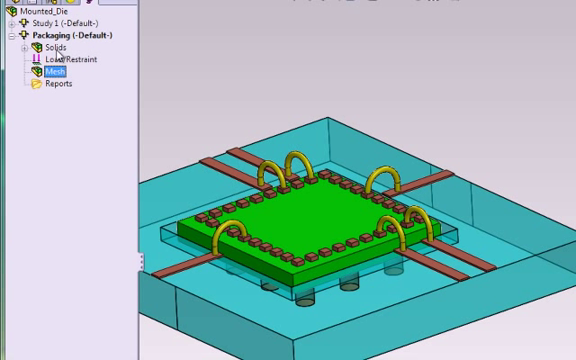
left_click(56, 50, "shift")
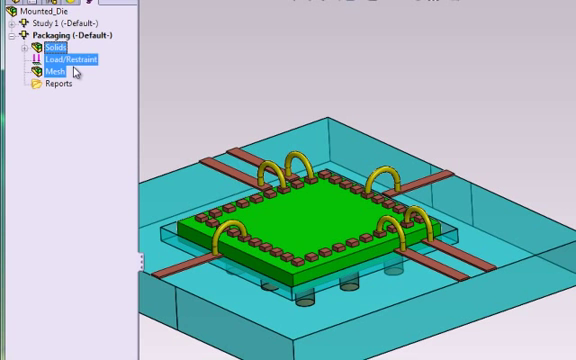